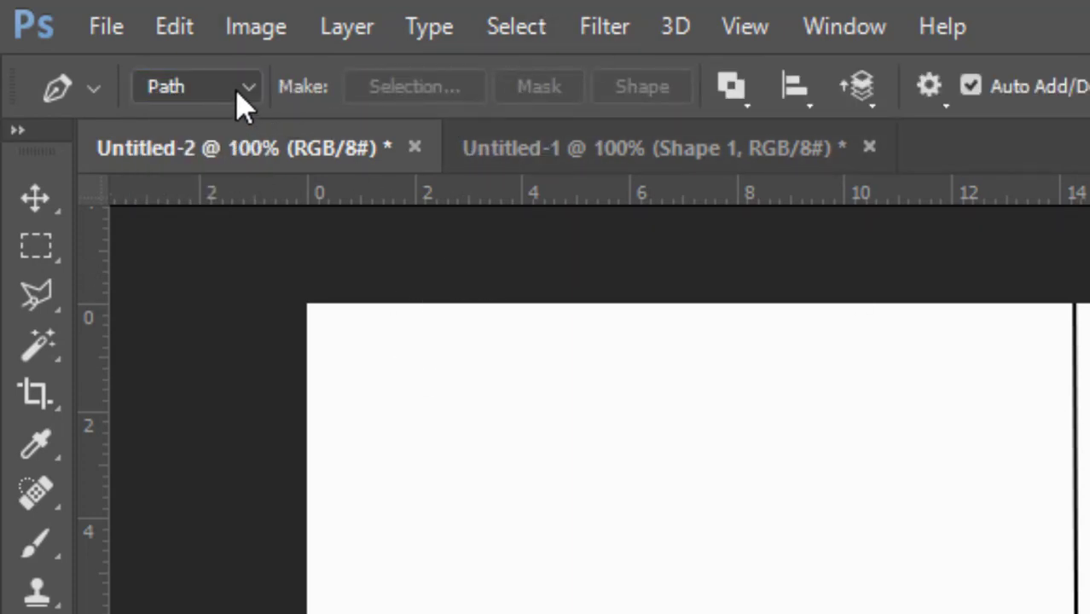
# Set the Pen tool to Shape mode and draw a straight horizontal line about 286 px long in the canvas's upper left half.
pyautogui.click(220, 124)
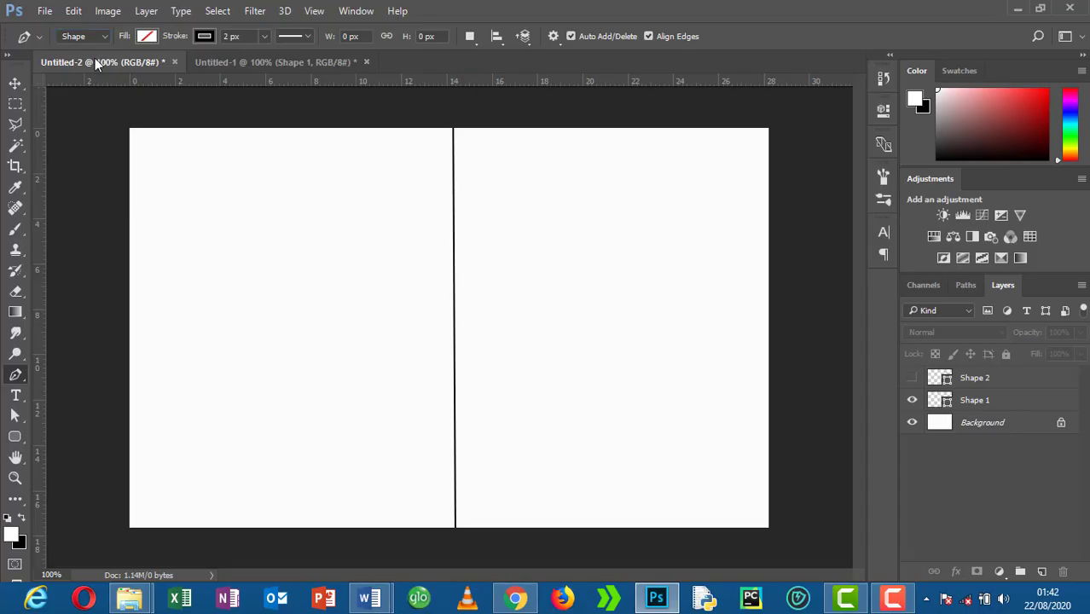
pyautogui.click(158, 199)
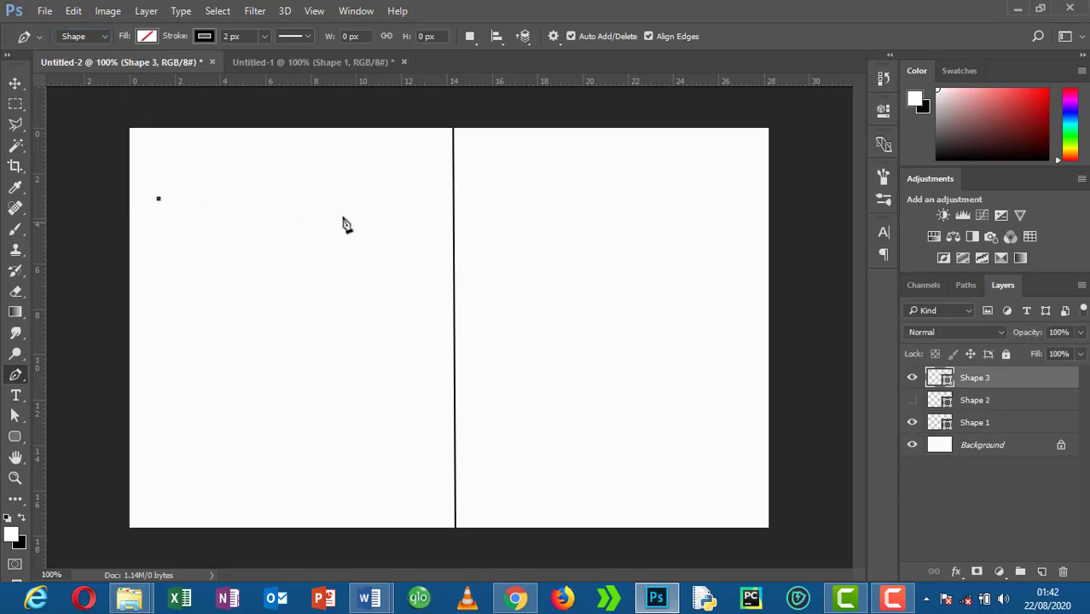
pyautogui.keyDown('shift'); pyautogui.click(388, 212); pyautogui.keyUp('shift')
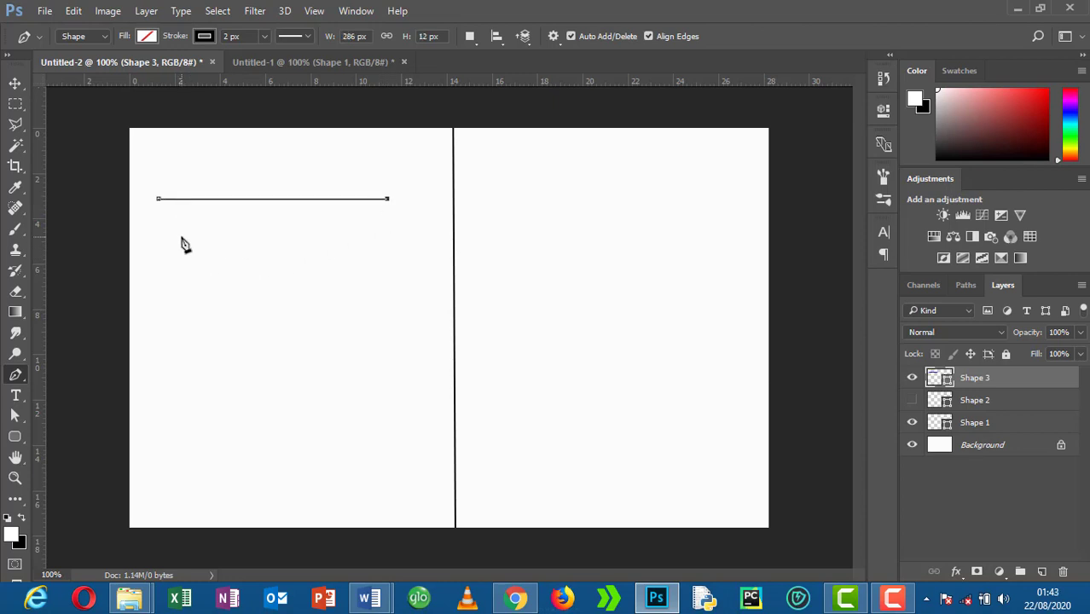
pyautogui.press('Return')
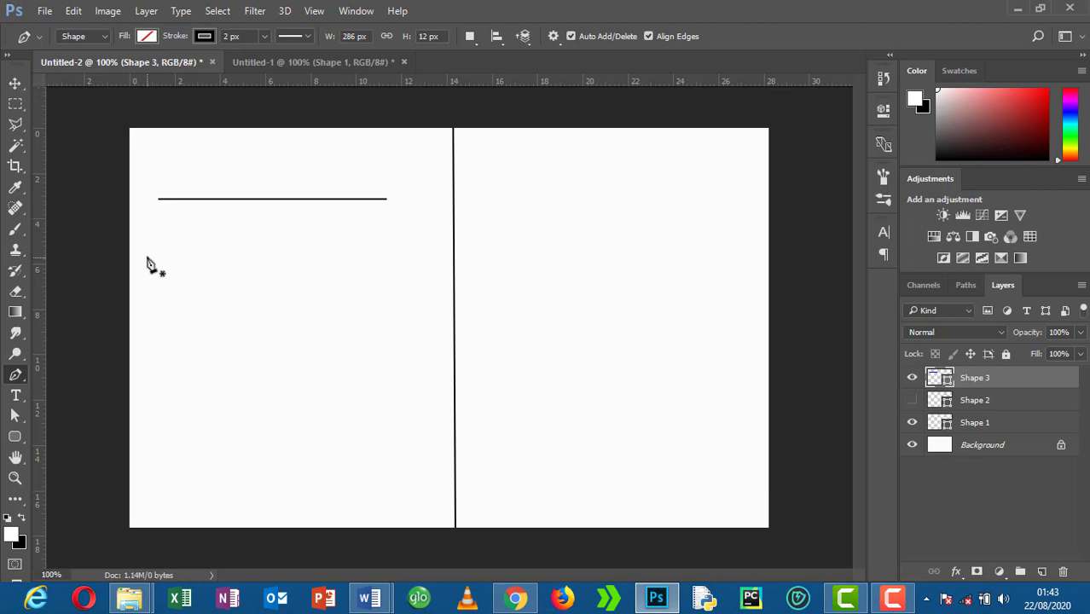
# Draw an open two-segment curve about 300 px wide and 212 px high below the straight line, reshaping it with its direction handles.
pyautogui.click(152, 254)
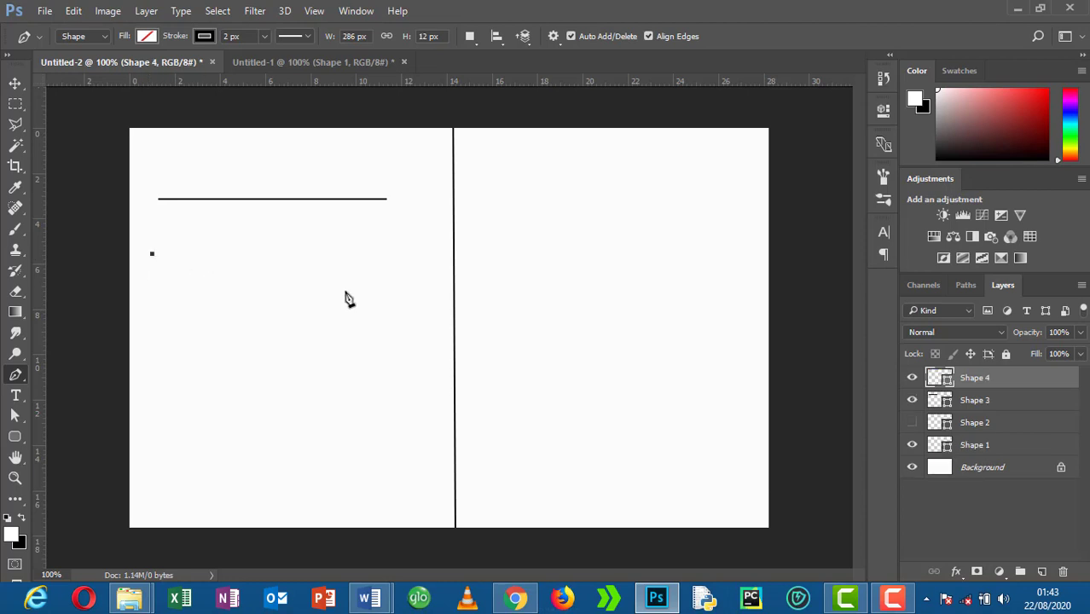
pyautogui.moveTo(391, 274); pyautogui.dragTo(510, 401)
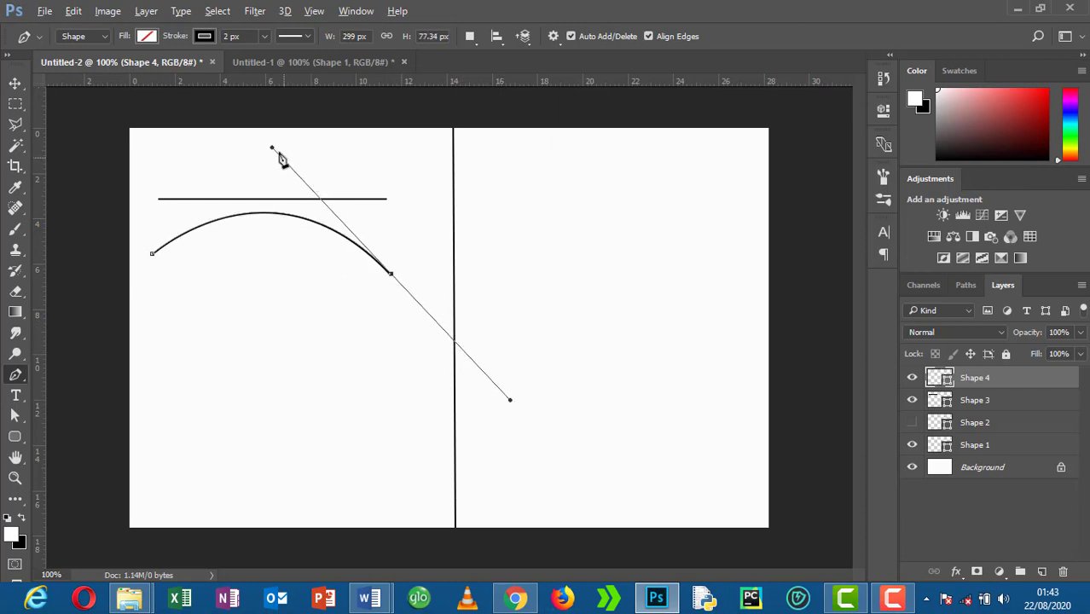
pyautogui.moveTo(272, 149); pyautogui.dragTo(296, 163)
pyautogui.moveTo(510, 402); pyautogui.dragTo(358, 371)
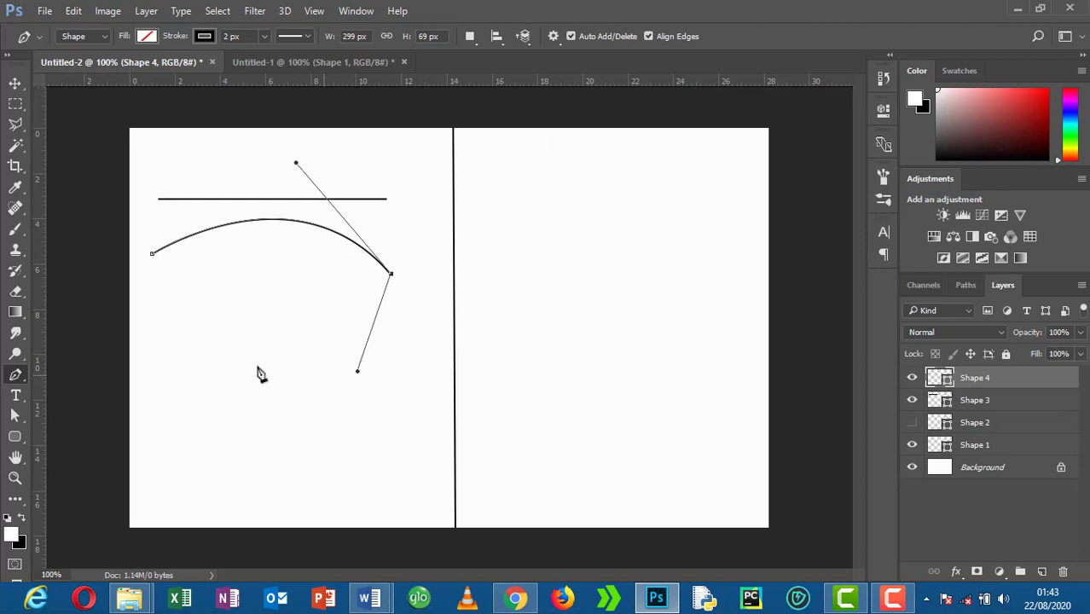
pyautogui.click(233, 381)
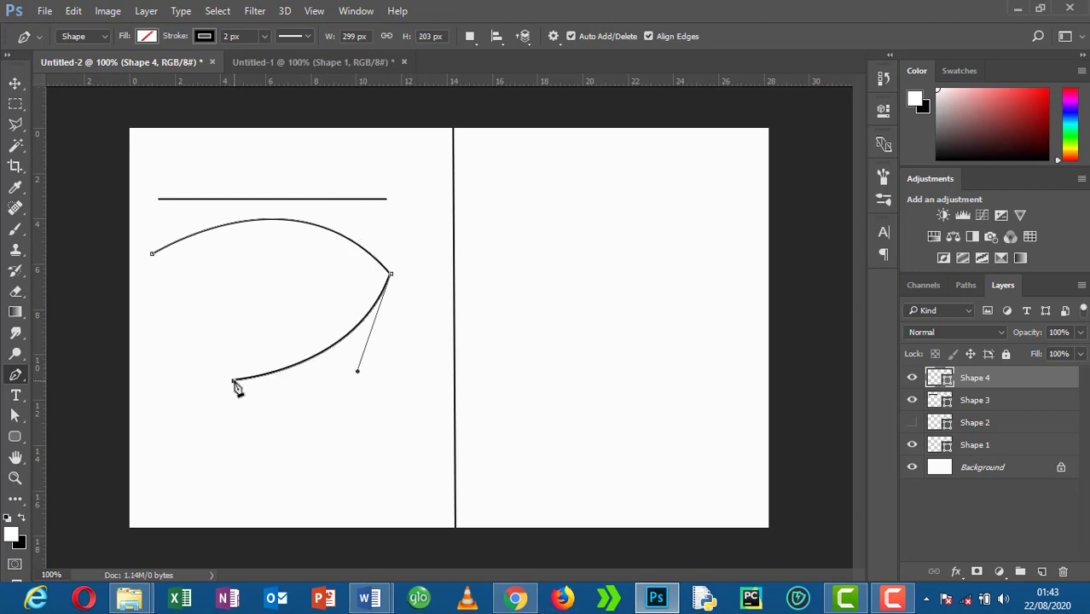
pyautogui.moveTo(358, 371); pyautogui.dragTo(403, 398)
pyautogui.moveTo(296, 162); pyautogui.dragTo(314, 148)
pyautogui.press('Escape')
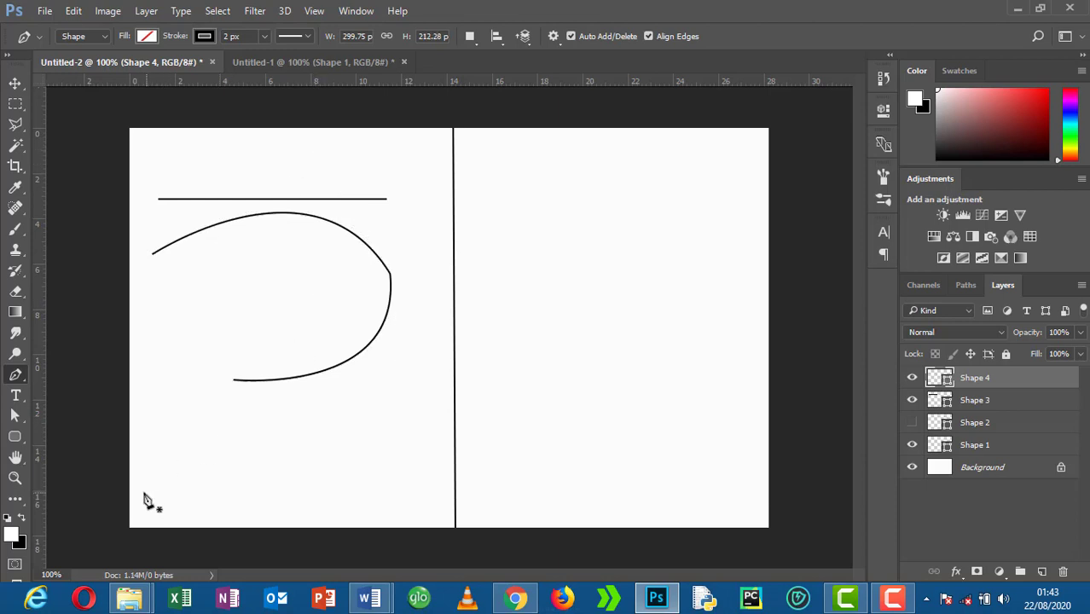
# Draw an open arch about 340 px wide and 104 px high below the two-segment curve.
pyautogui.moveTo(144, 498); pyautogui.dragTo(204, 376)
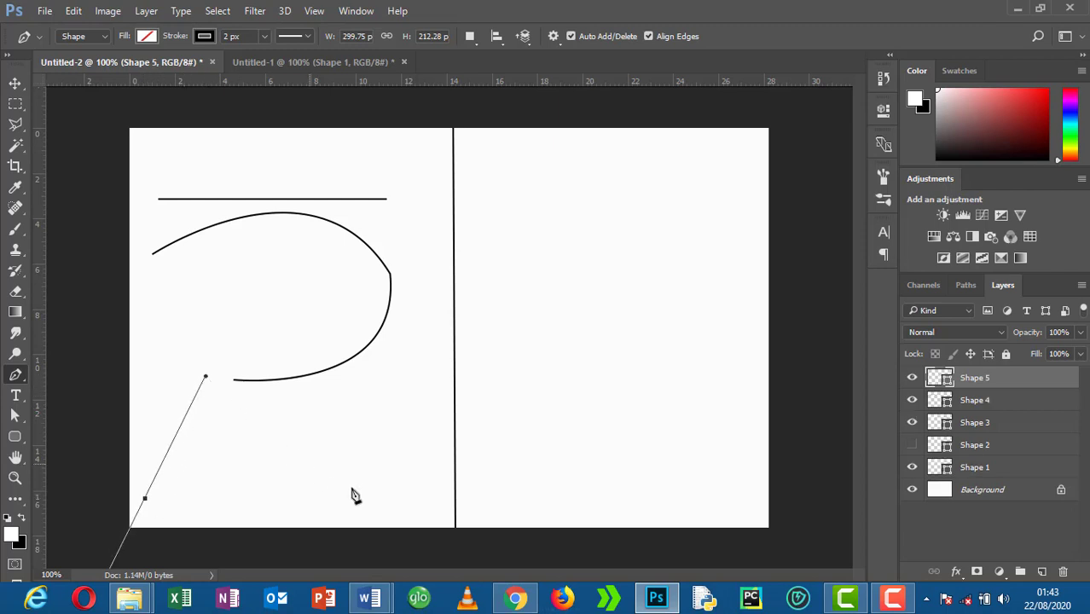
pyautogui.moveTo(416, 498); pyautogui.dragTo(465, 603)
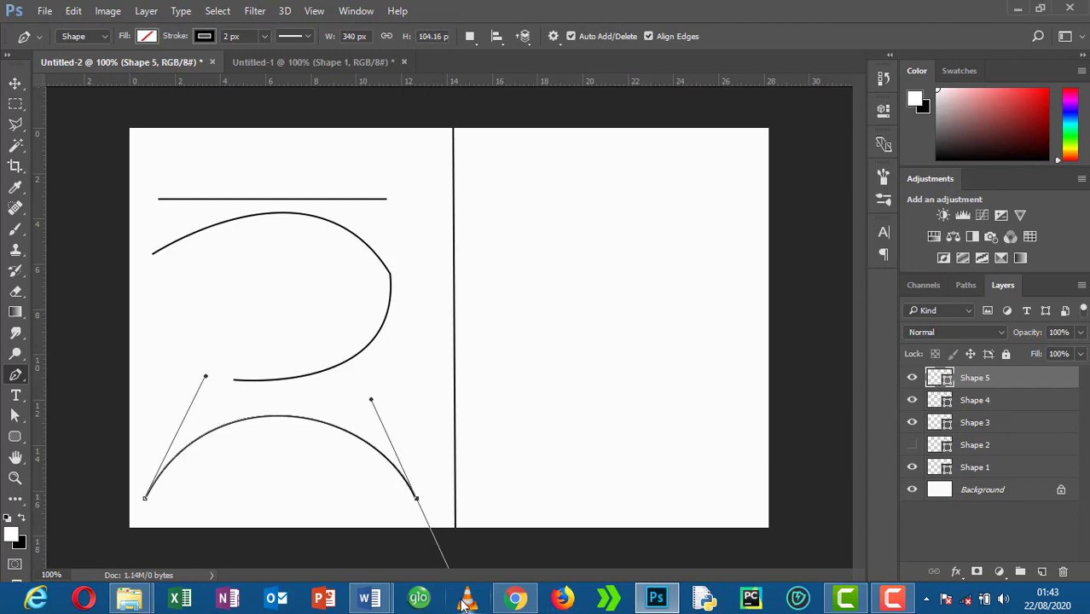
pyautogui.press('Escape')
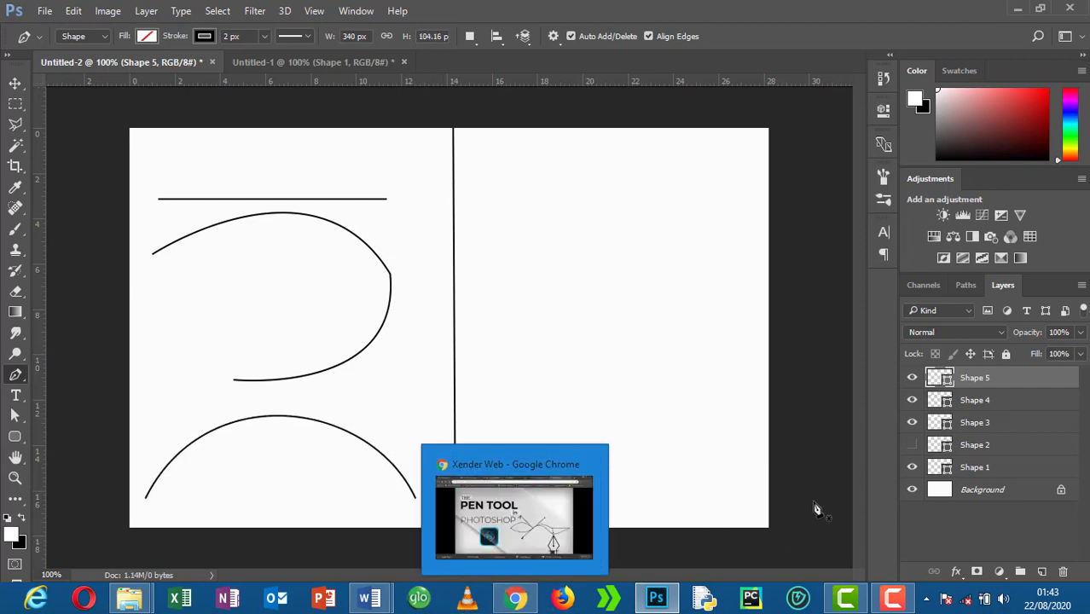
# Show the Shape 2 layer and draw a second wave about 310 px wide and 53 px high beneath its curve.
pyautogui.click(913, 445)
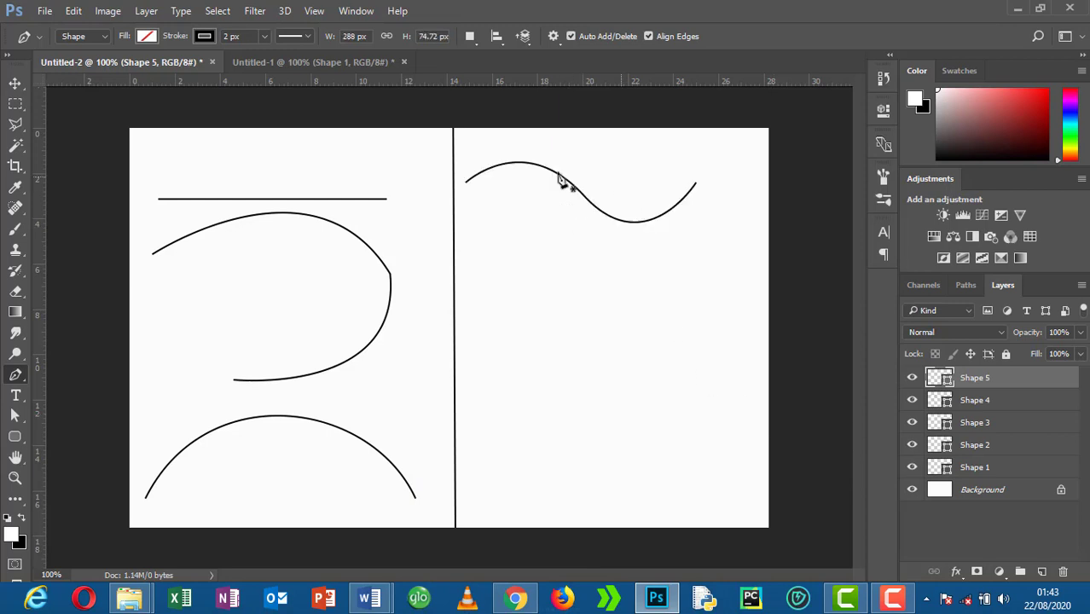
pyautogui.click(468, 269)
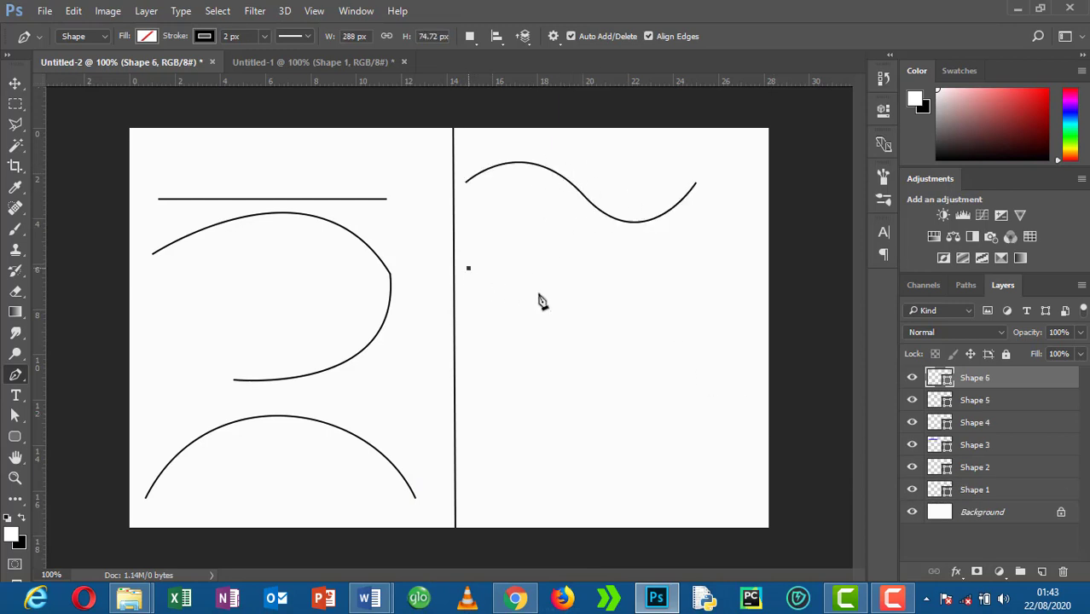
pyautogui.click(591, 269)
pyautogui.moveTo(601, 259); pyautogui.dragTo(650, 219)
pyautogui.click(717, 293)
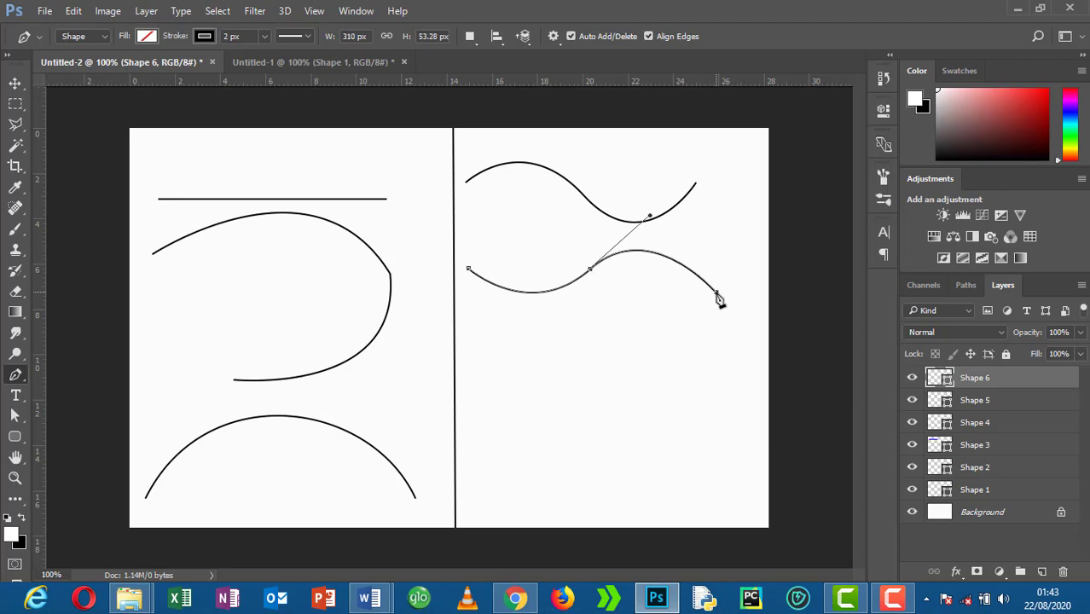
pyautogui.press('Escape')
# Draw a third wave about 302 px wide and 57 px high below the second one.
pyautogui.click(473, 342)
pyautogui.moveTo(578, 339); pyautogui.dragTo(642, 307)
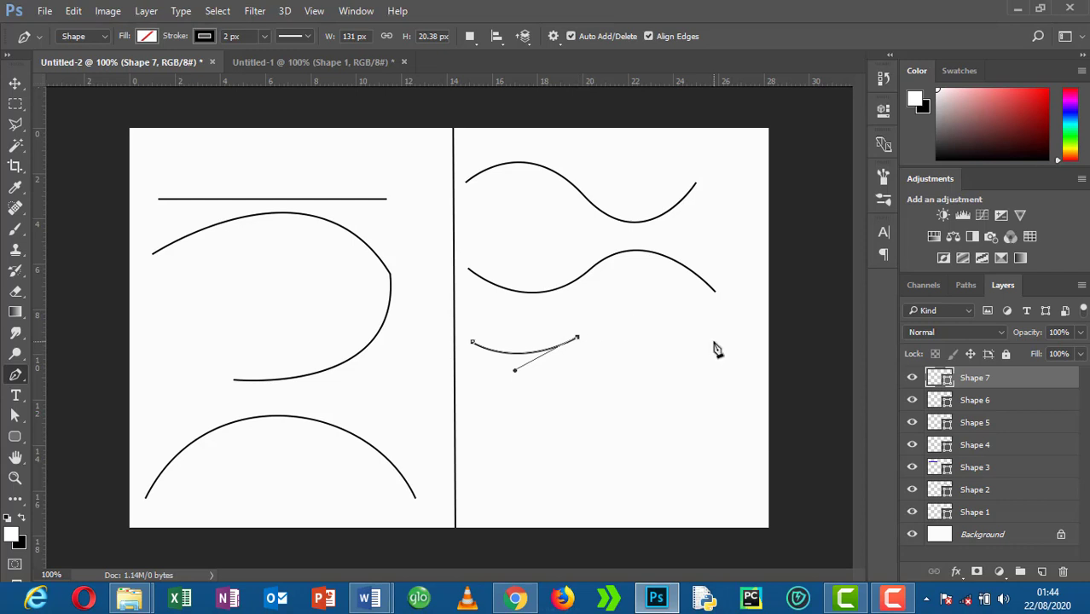
pyautogui.moveTo(714, 342); pyautogui.dragTo(750, 421)
pyautogui.press('Escape')
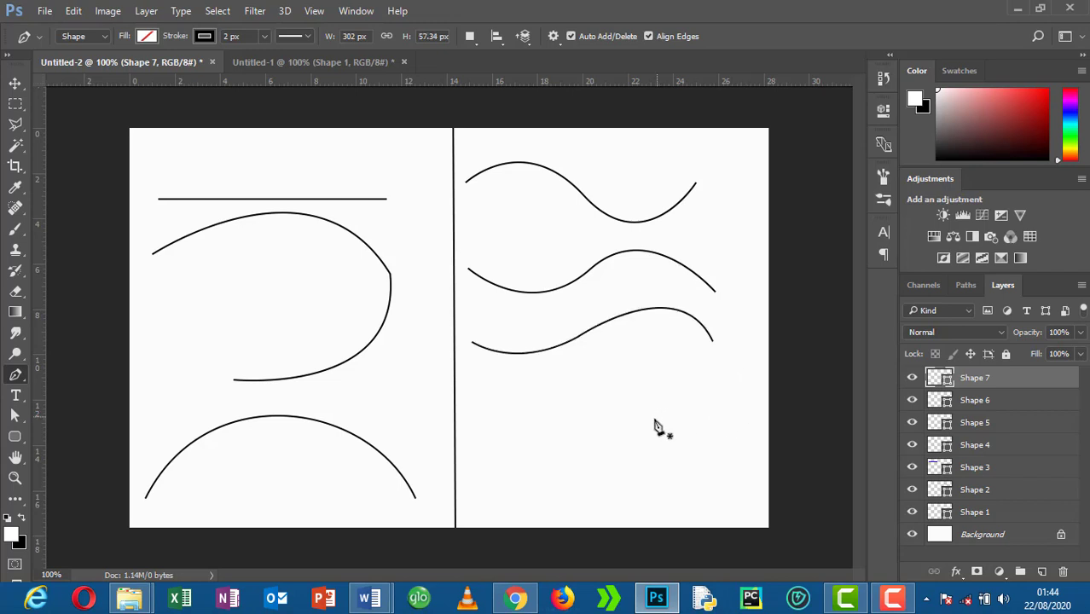
# Draw a straight line about 325 px long below the waves, and try bending it with a middle anchor point before removing that point.
pyautogui.click(468, 414)
pyautogui.click(729, 414)
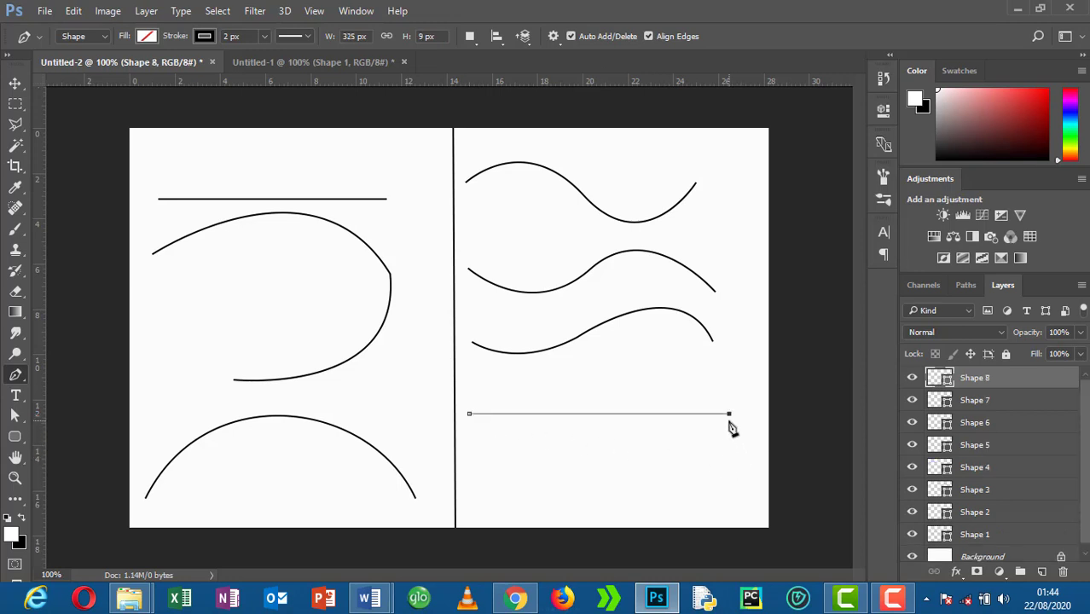
pyautogui.moveTo(607, 415); pyautogui.dragTo(665, 343)
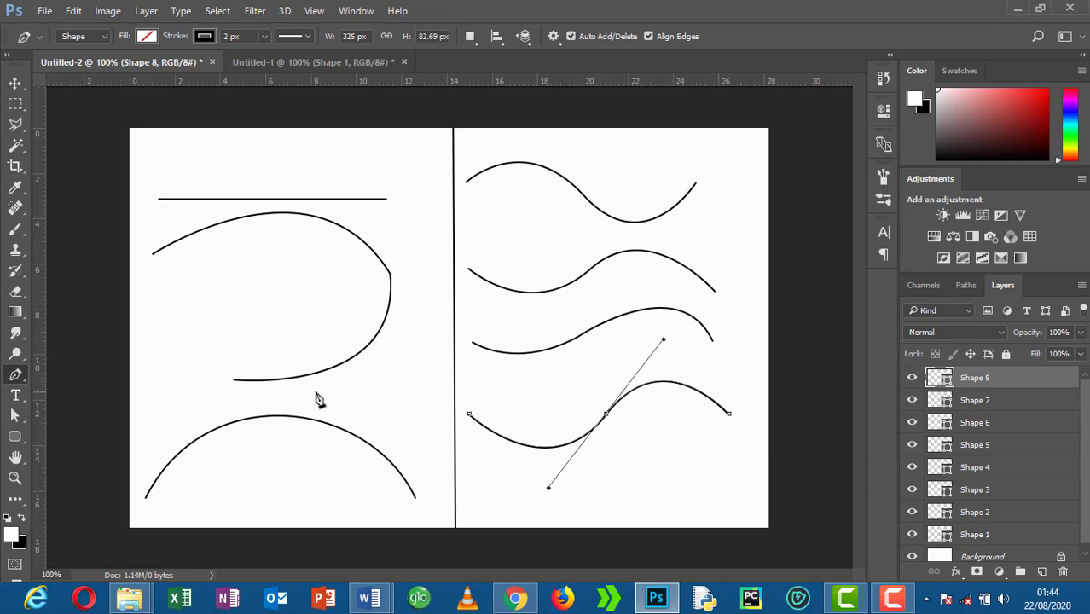
pyautogui.click(607, 418)
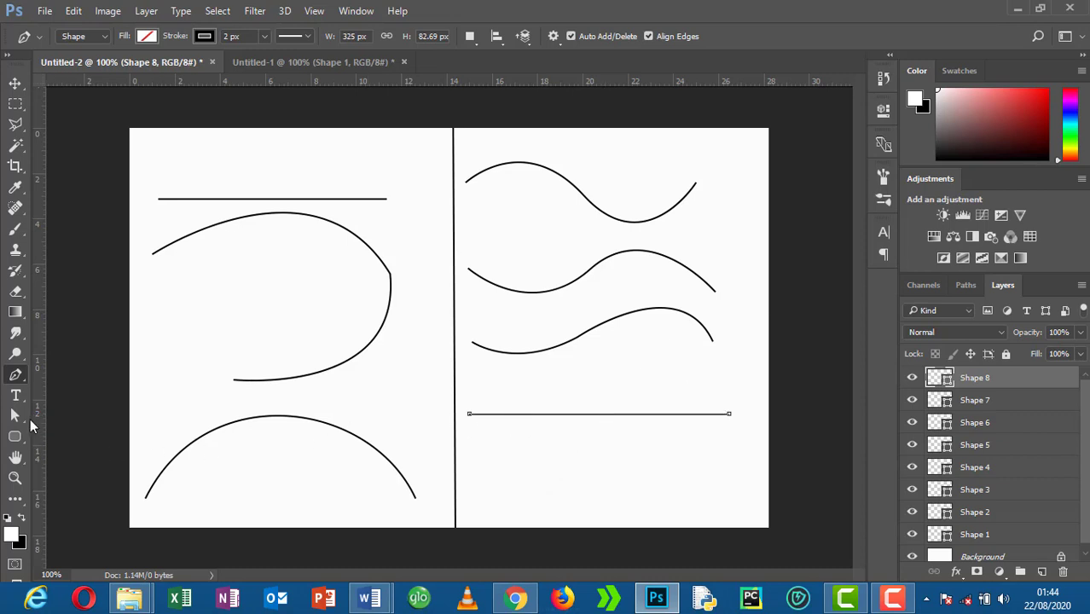
# Reshape the Shape 7 wave by adjusting its direction handles with the Direct Selection Tool.
pyautogui.click(20, 415)
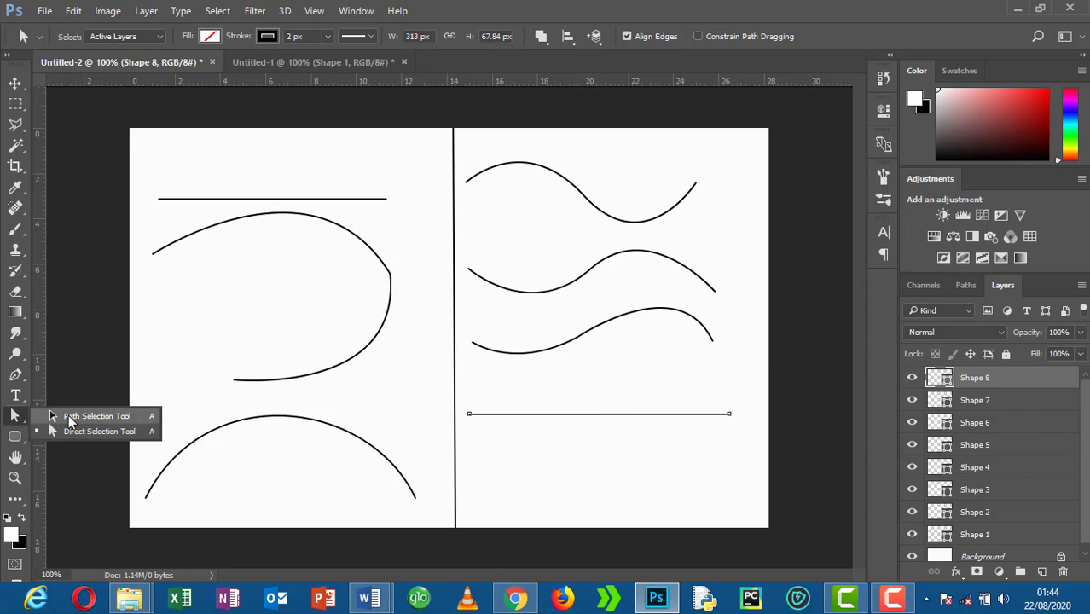
pyautogui.click(70, 430)
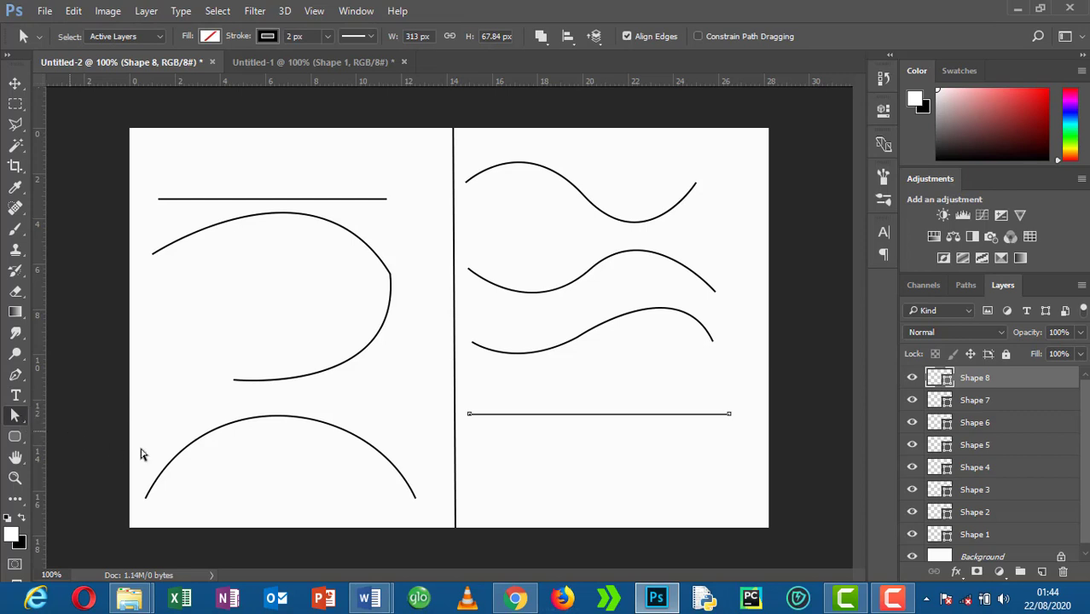
pyautogui.click(967, 403)
pyautogui.click(586, 337)
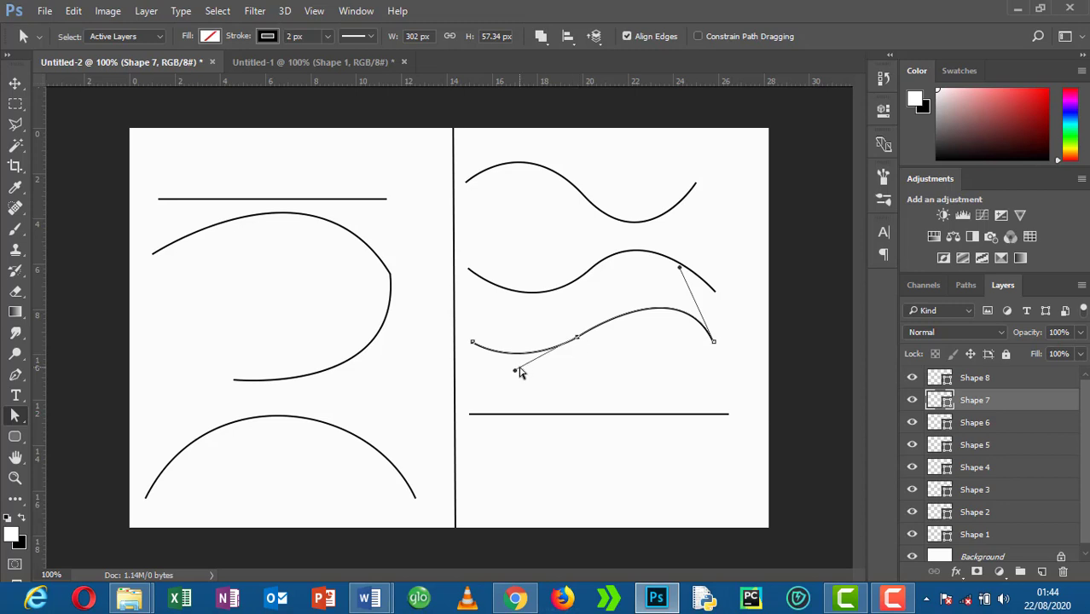
pyautogui.moveTo(514, 374)
pyautogui.mouseDown()
pyautogui.moveTo(555, 422)
pyautogui.moveTo(517, 373)
pyautogui.mouseUp()
pyautogui.moveTo(681, 269)
pyautogui.mouseDown()
pyautogui.moveTo(635, 339)
pyautogui.moveTo(665, 267)
pyautogui.mouseUp()
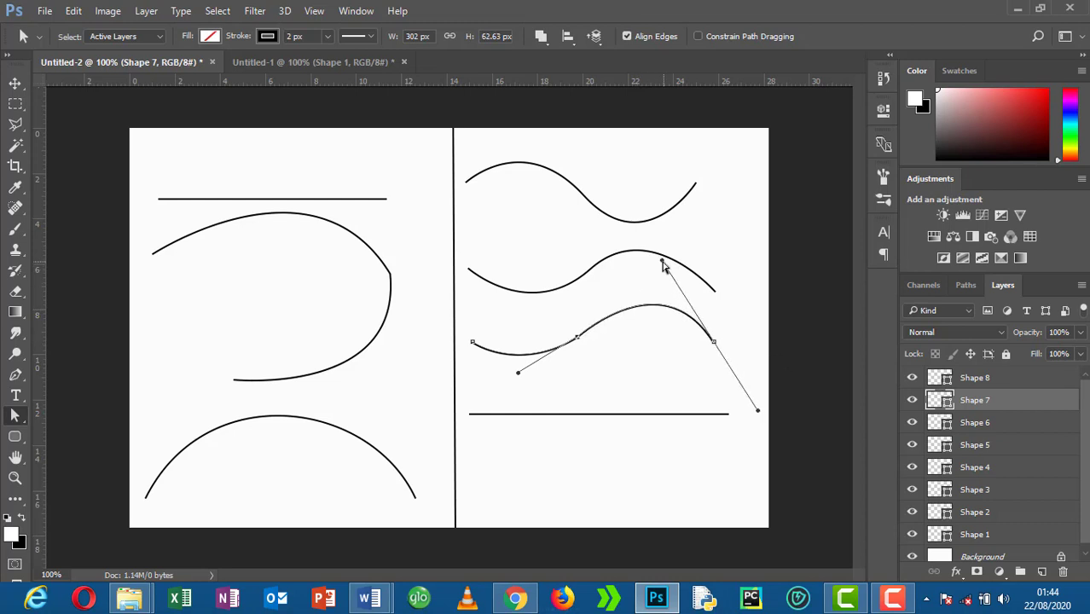
# Delete all the shape layers from Shape 1 to Shape 8 in Untitled-2.
pyautogui.click(961, 381)
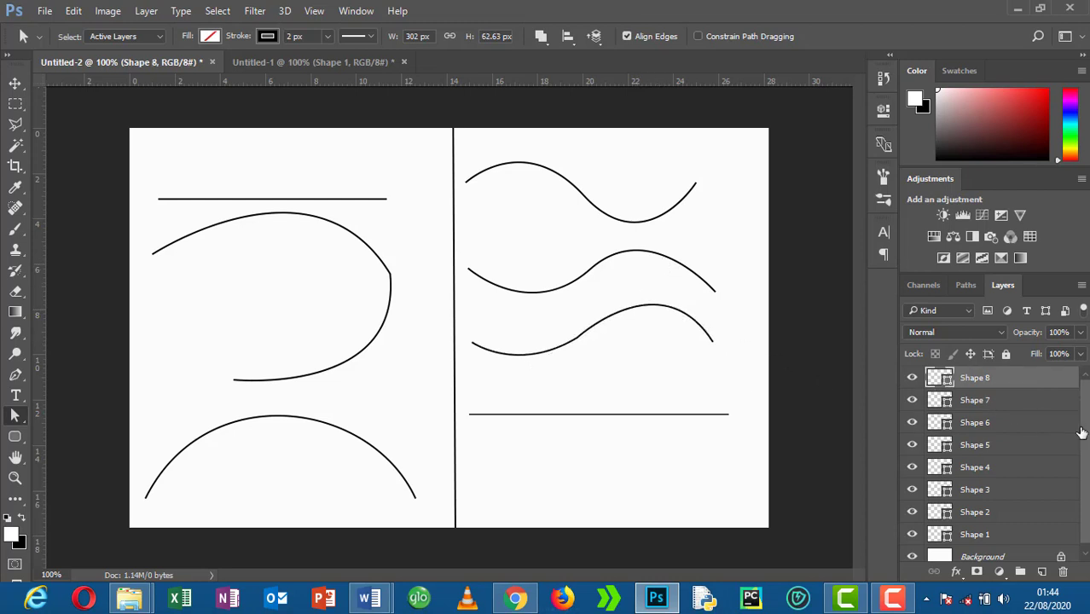
pyautogui.moveTo(1085, 424); pyautogui.dragTo(1085, 453)
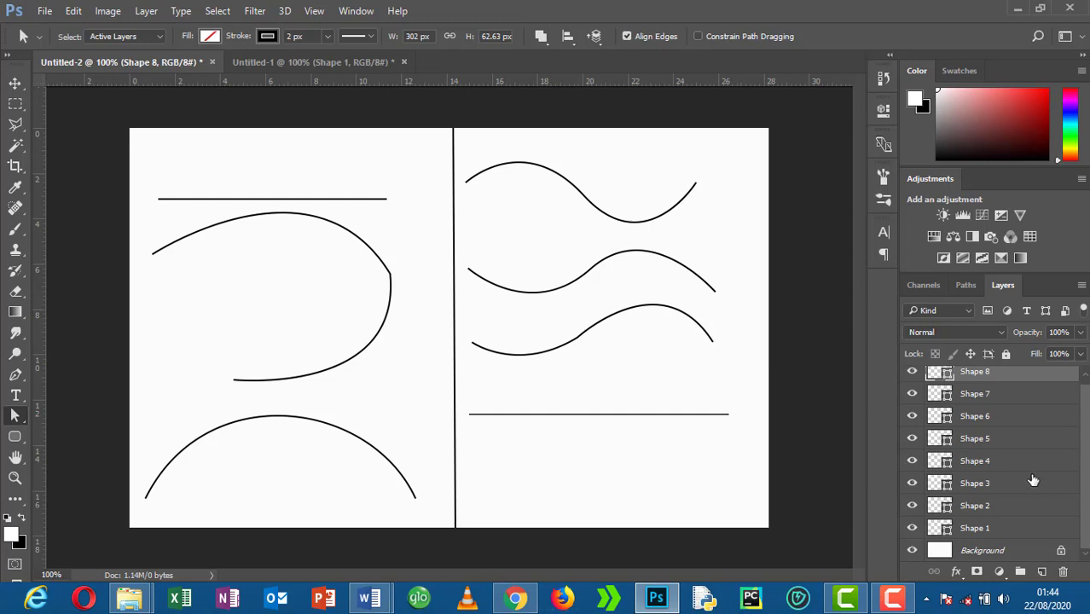
pyautogui.click(293, 64)
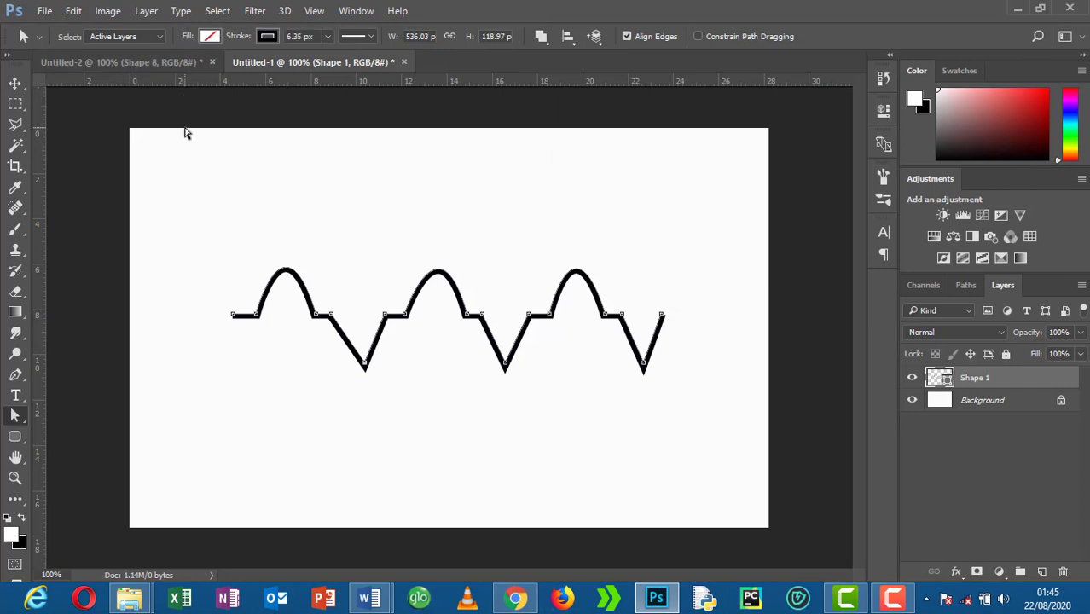
pyautogui.click(176, 64)
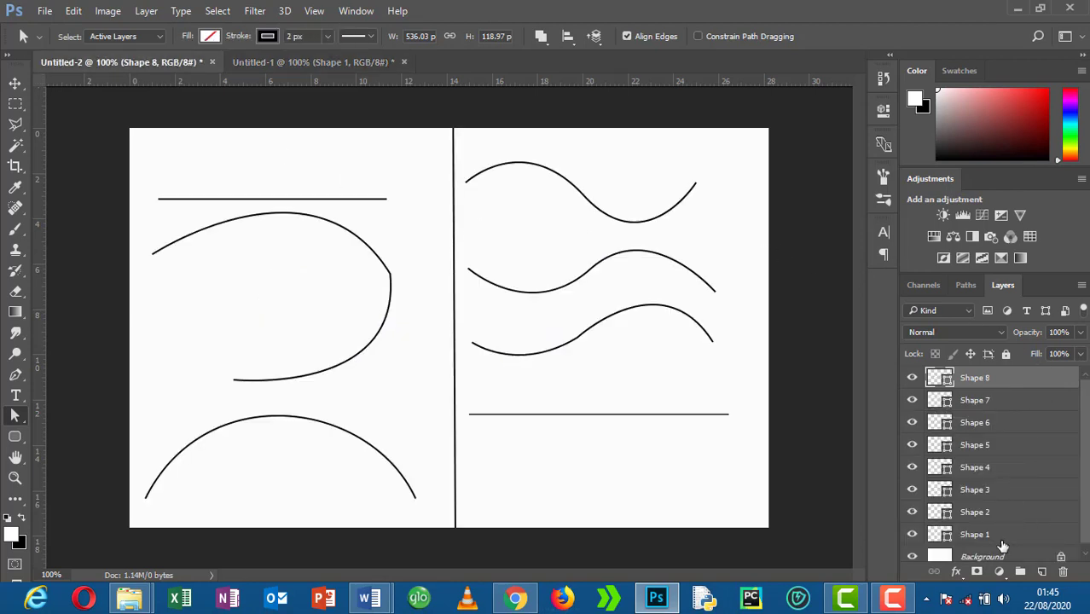
pyautogui.keyDown('shift'); pyautogui.click(1000, 538); pyautogui.keyUp('shift')
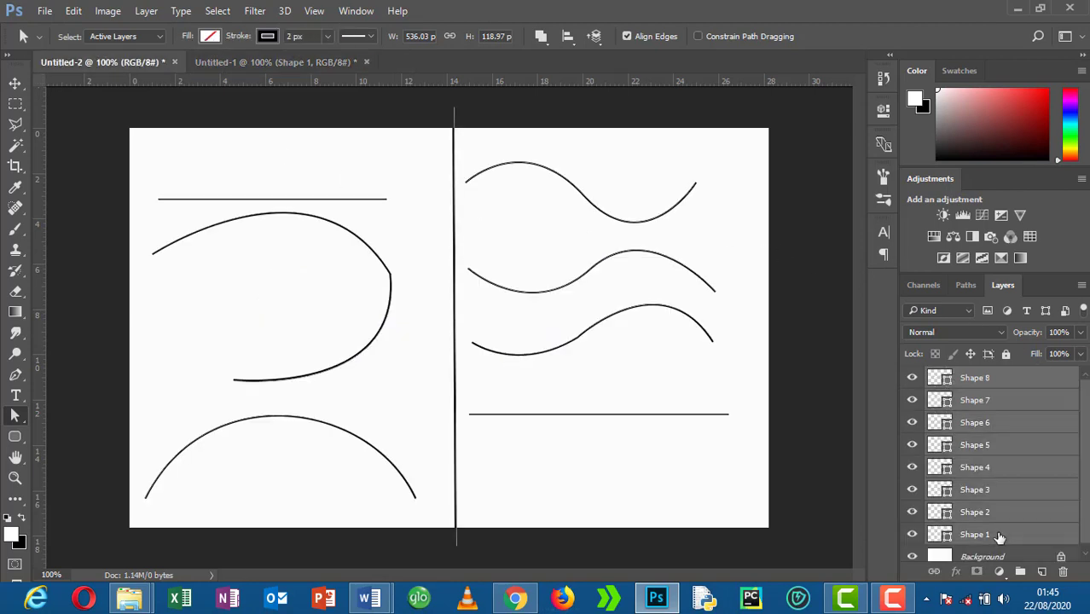
pyautogui.press('Delete')
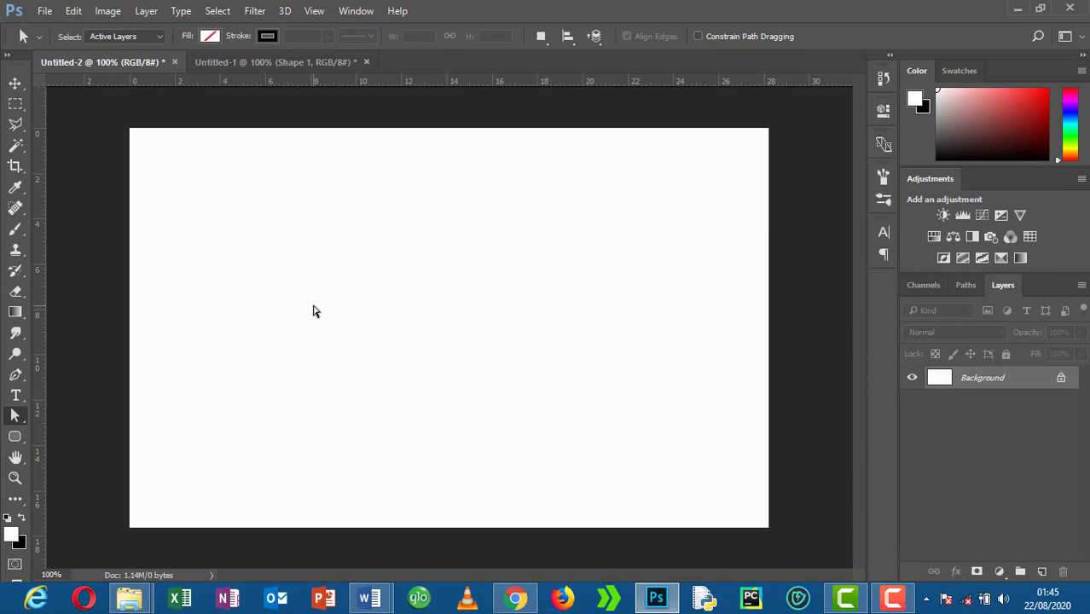
# Draw a closed heart with the Pen tool from two curved anchor points, about 271 px wide and 271 px high.
pyautogui.press('p')
pyautogui.moveTo(393, 249); pyautogui.dragTo(600, 111)
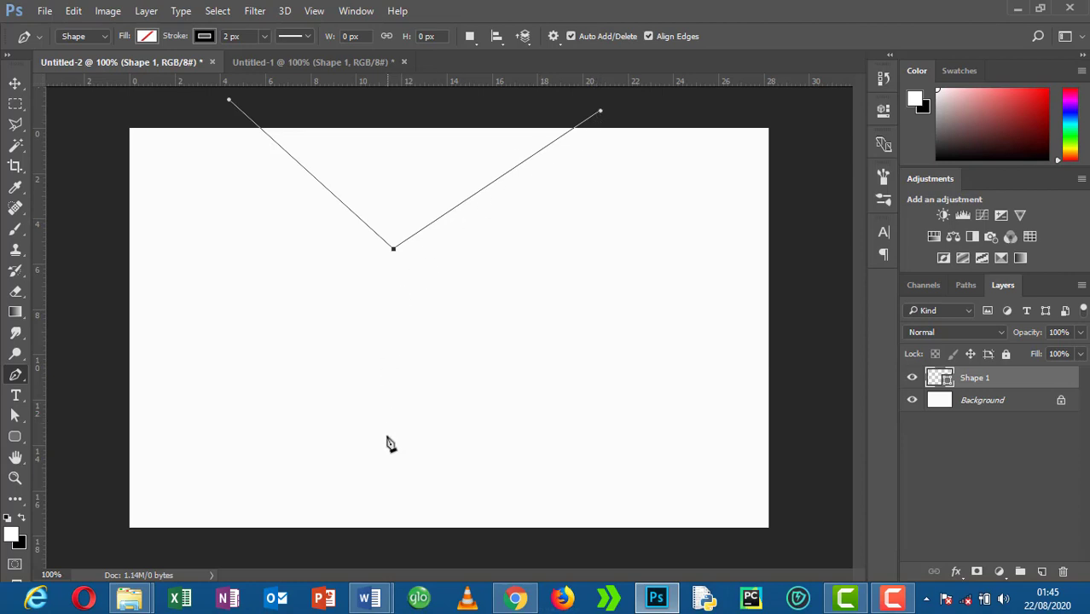
pyautogui.moveTo(387, 432)
pyautogui.mouseDown()
pyautogui.moveTo(382, 452)
pyautogui.moveTo(310, 435)
pyautogui.mouseUp()
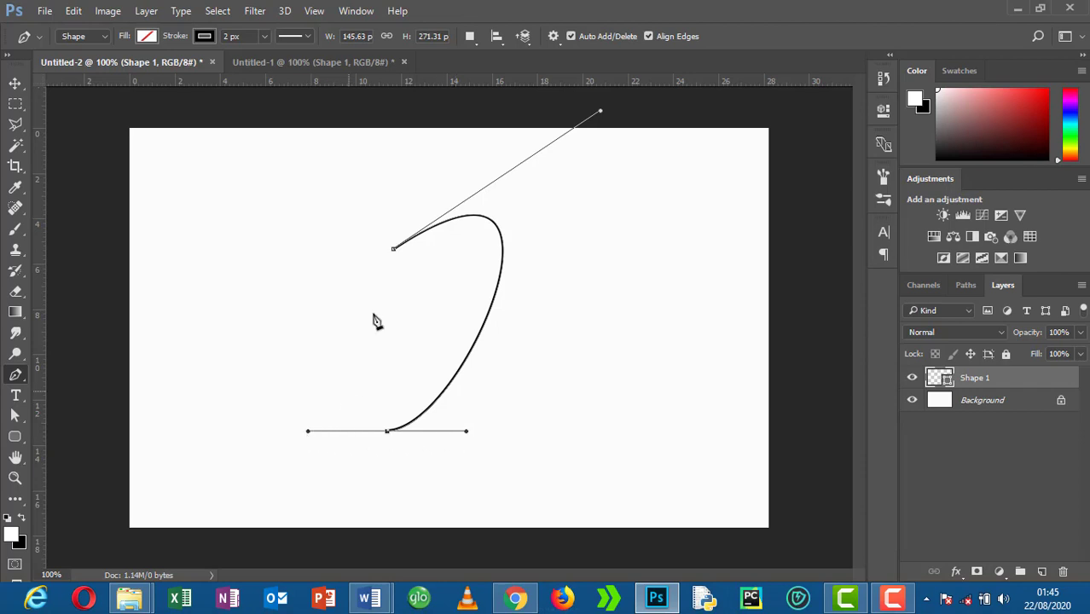
pyautogui.moveTo(393, 248); pyautogui.dragTo(580, 388)
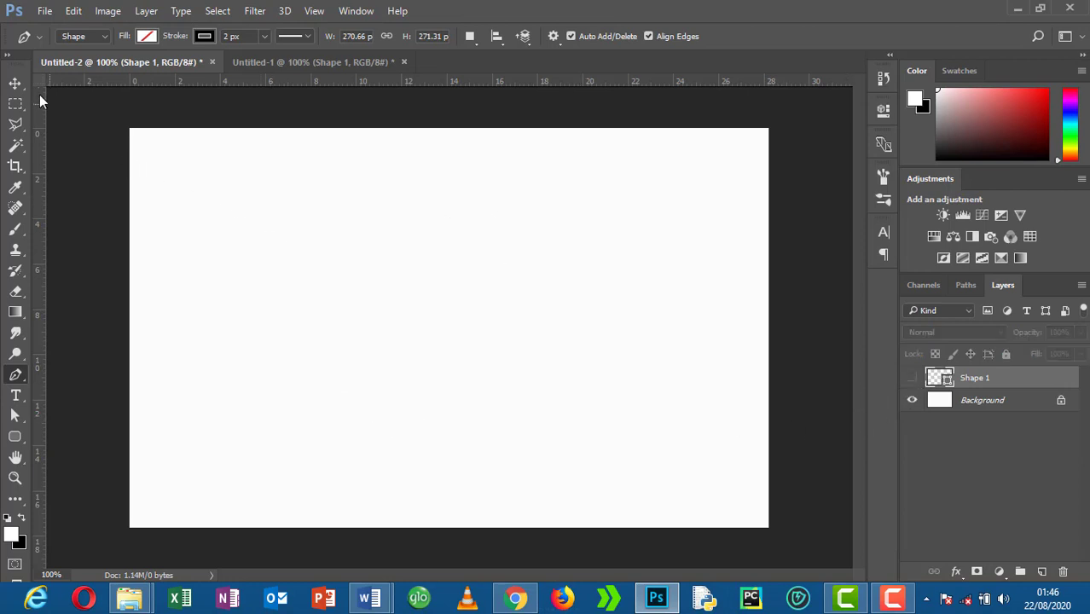
# Delete the heart's Shape 1 layer, leaving only the Background.
pyautogui.click(16, 84)
pyautogui.moveTo(1019, 388); pyautogui.dragTo(1063, 572)
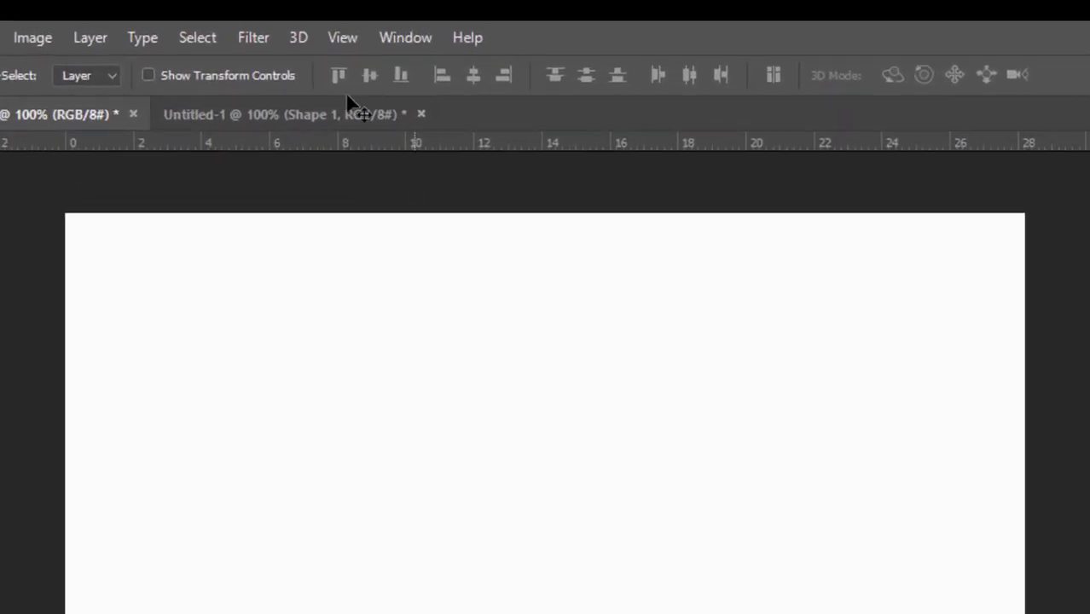
# Place vertical guides at about 6, 8, 11, 14 and 16 cm and horizontal guides at about 2, 4, 6 and 10 cm.
pyautogui.click(346, 39)
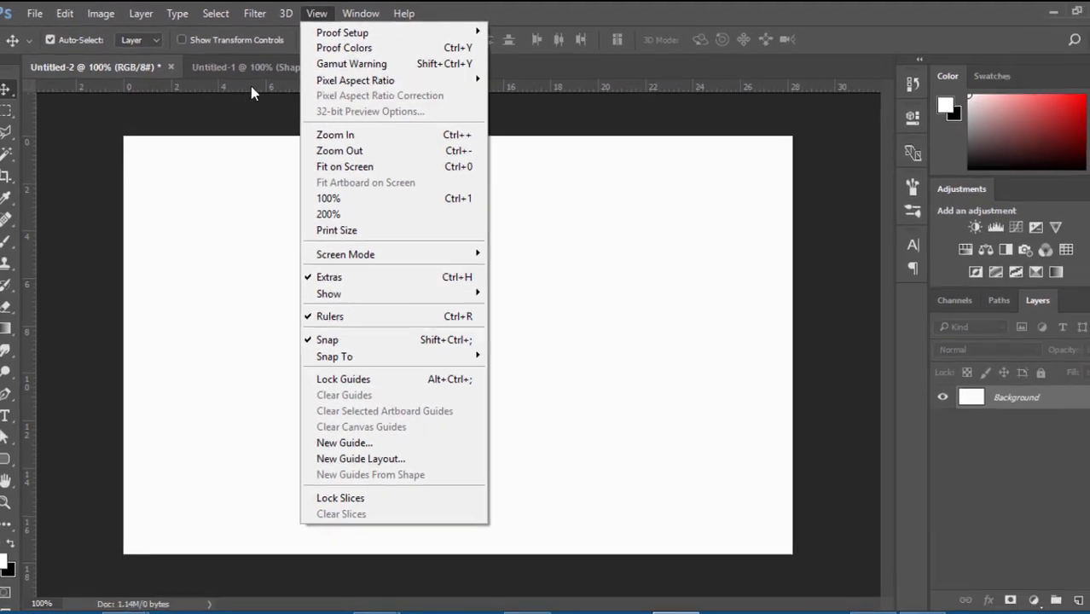
pyautogui.click(247, 158)
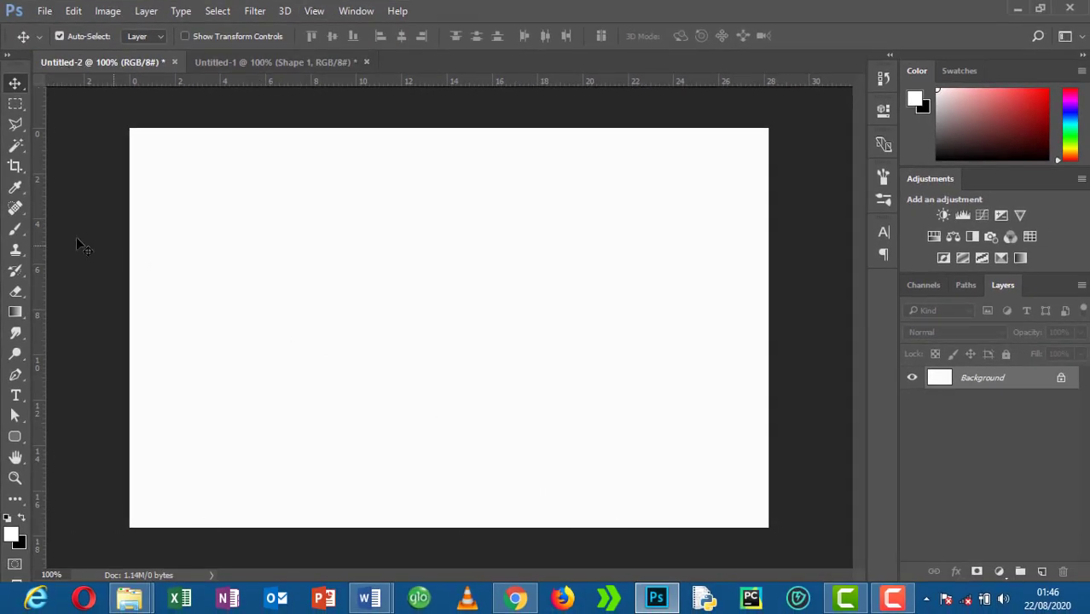
pyautogui.moveTo(38, 228); pyautogui.dragTo(267, 225)
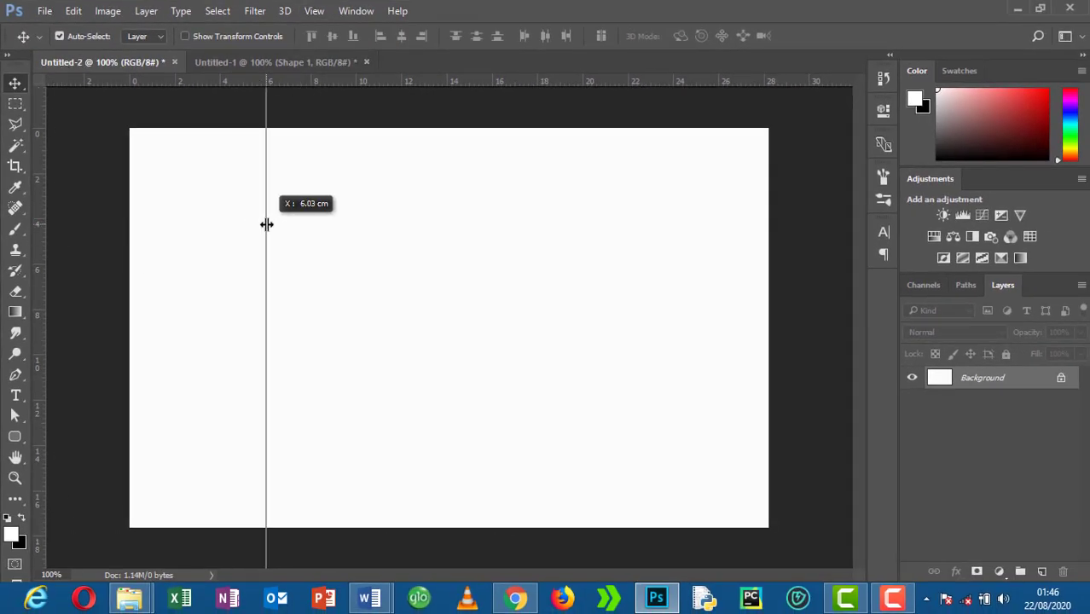
pyautogui.moveTo(38, 202); pyautogui.dragTo(311, 220)
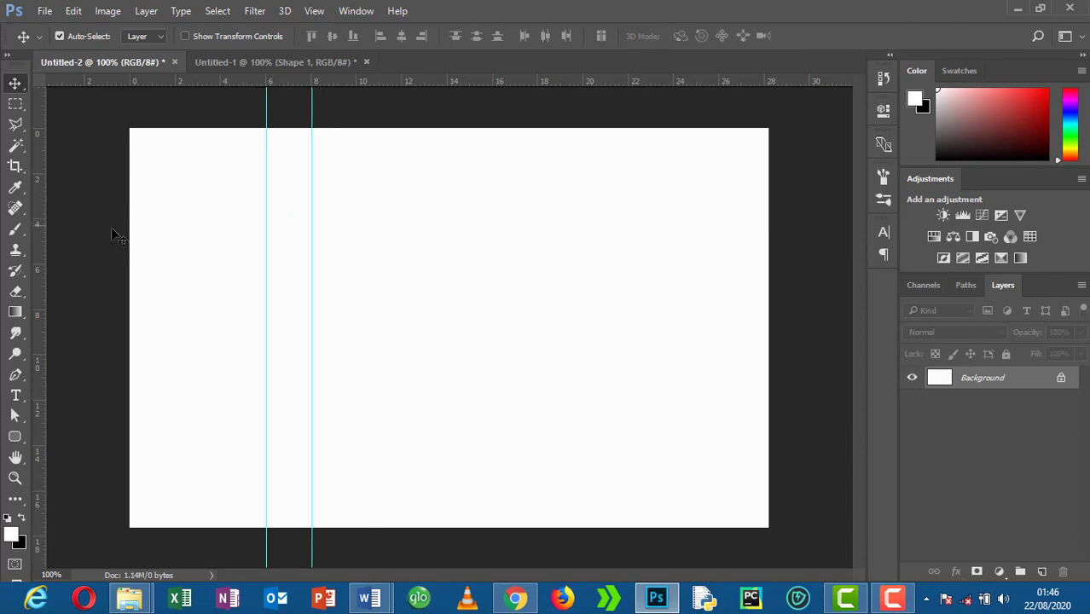
pyautogui.moveTo(38, 220); pyautogui.dragTo(378, 226)
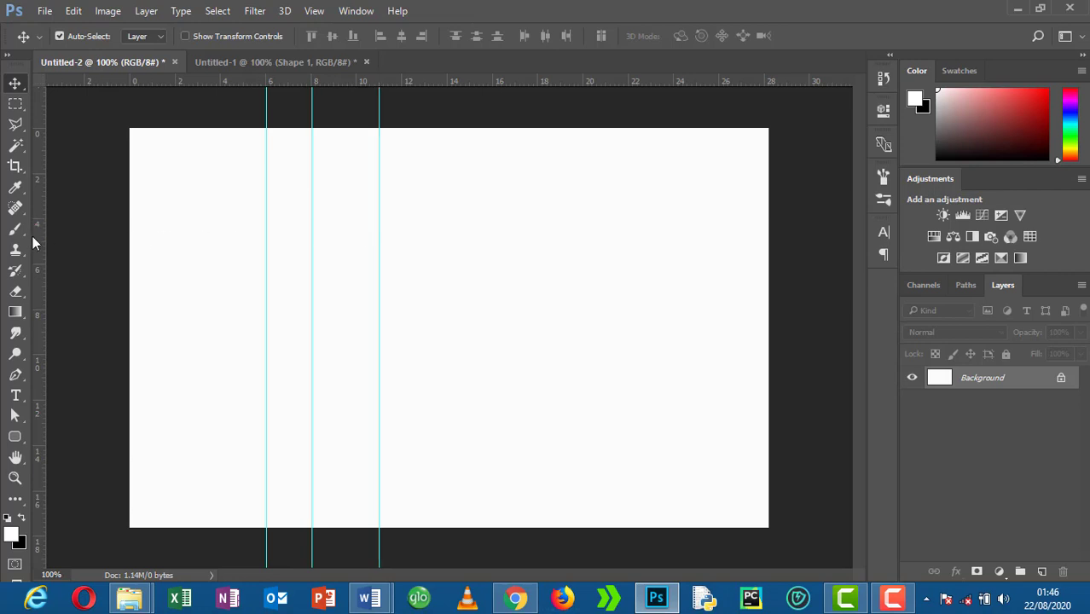
pyautogui.moveTo(35, 235); pyautogui.dragTo(448, 238)
pyautogui.moveTo(36, 236); pyautogui.dragTo(493, 237)
pyautogui.moveTo(418, 81); pyautogui.dragTo(416, 173)
pyautogui.moveTo(414, 82); pyautogui.dragTo(415, 356)
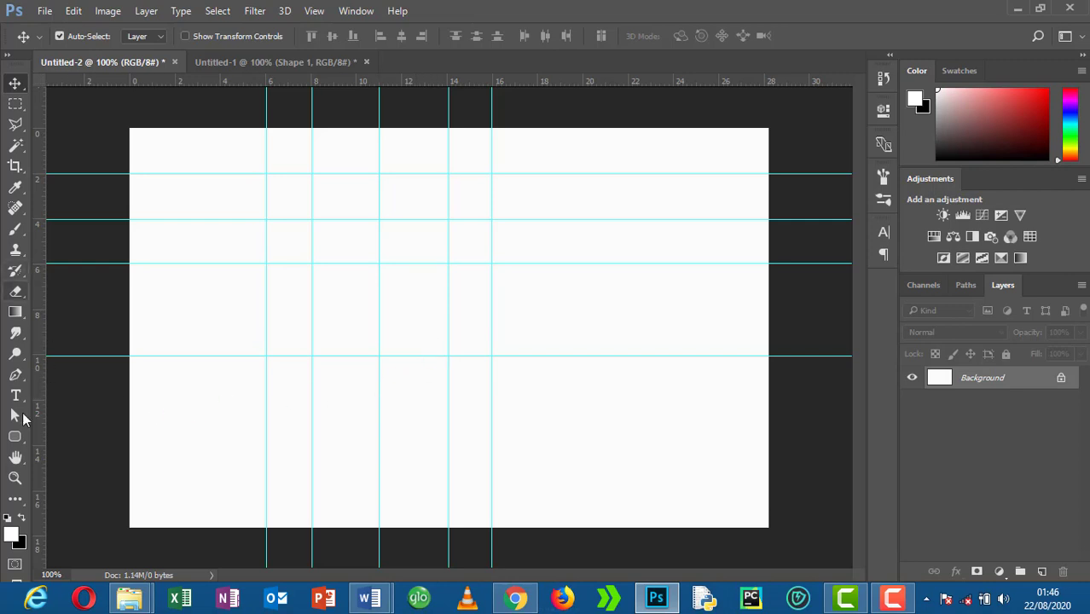
# Start a shield outline at the 6 cm/4 cm guide crossing with the Pen tool: a straight upper-left edge, then two sagging curves along the top.
pyautogui.click(15, 375)
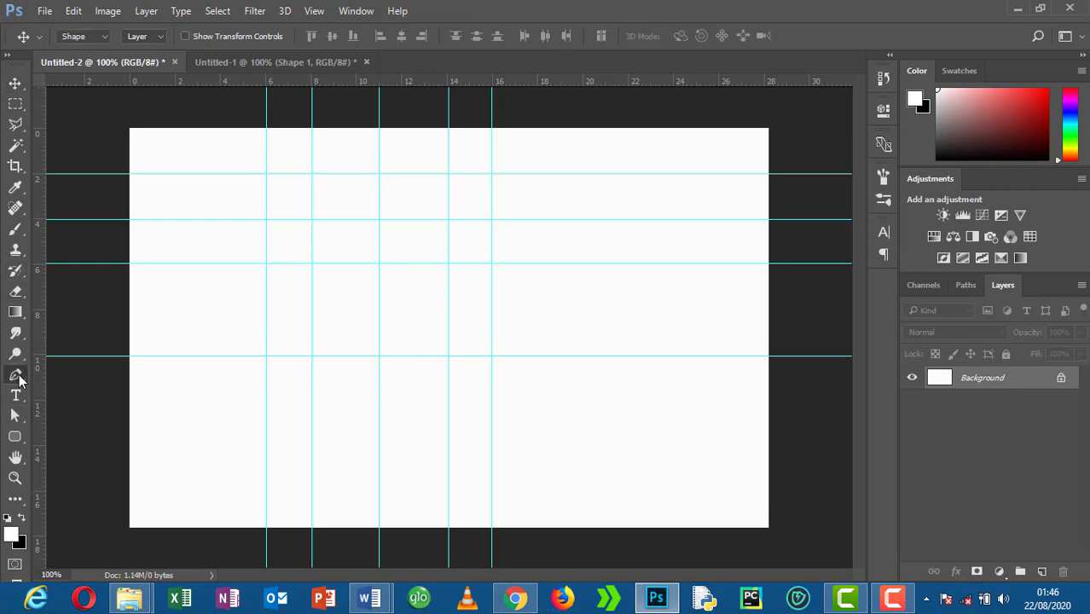
pyautogui.click(266, 220)
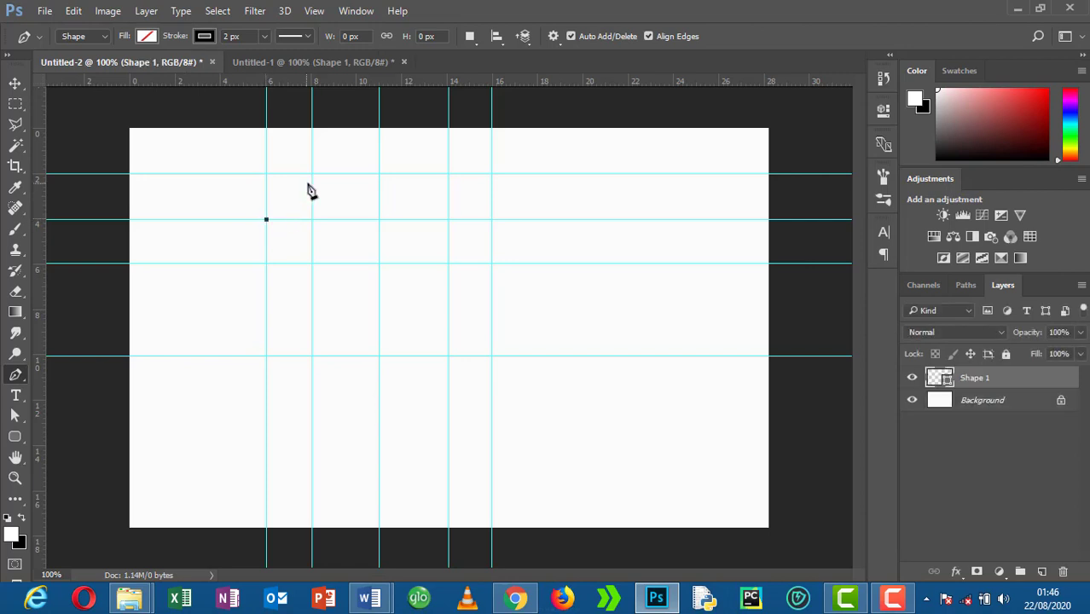
pyautogui.click(311, 174)
pyautogui.moveTo(379, 174); pyautogui.dragTo(421, 147)
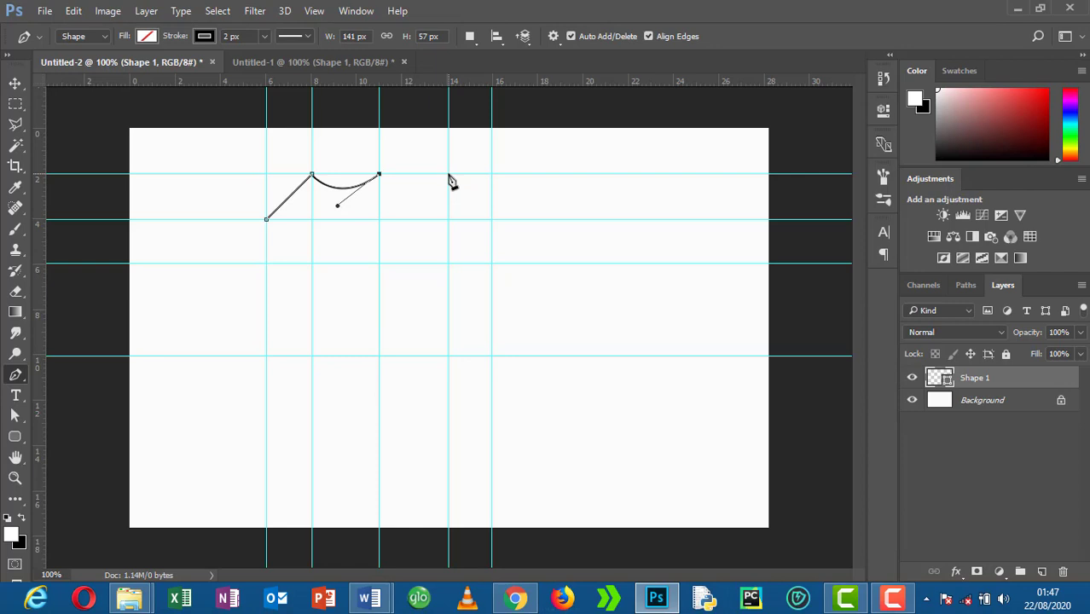
pyautogui.moveTo(449, 174); pyautogui.dragTo(486, 146)
# Complete the shield with a straight upper-right edge, curved side notches and a rounded bottom, closing it at about 283 px by 228 px.
pyautogui.click(492, 221)
pyautogui.moveTo(493, 264); pyautogui.dragTo(533, 283)
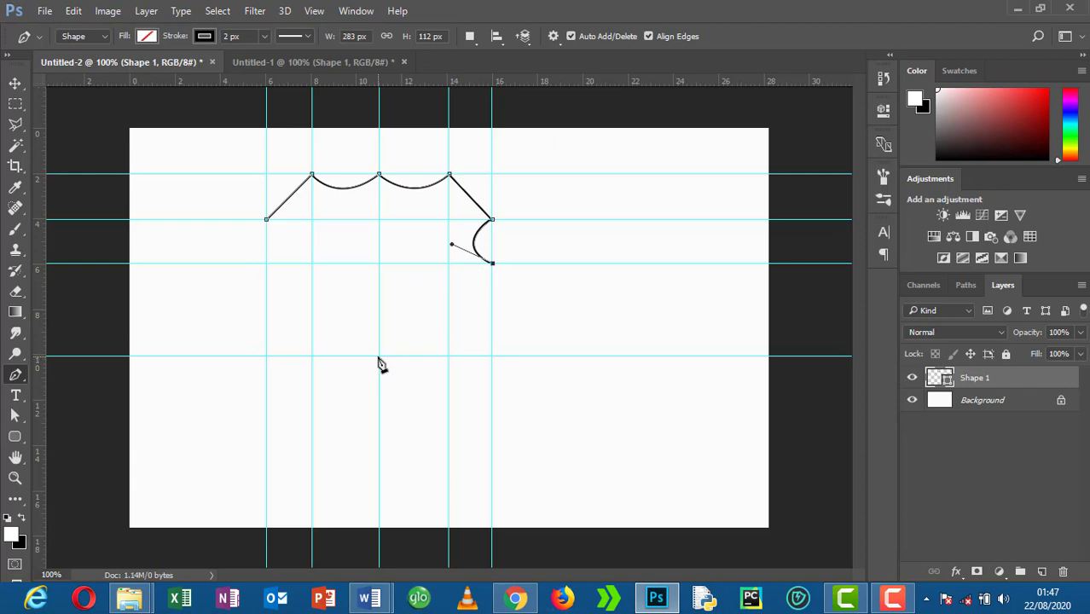
pyautogui.moveTo(379, 356); pyautogui.dragTo(326, 357)
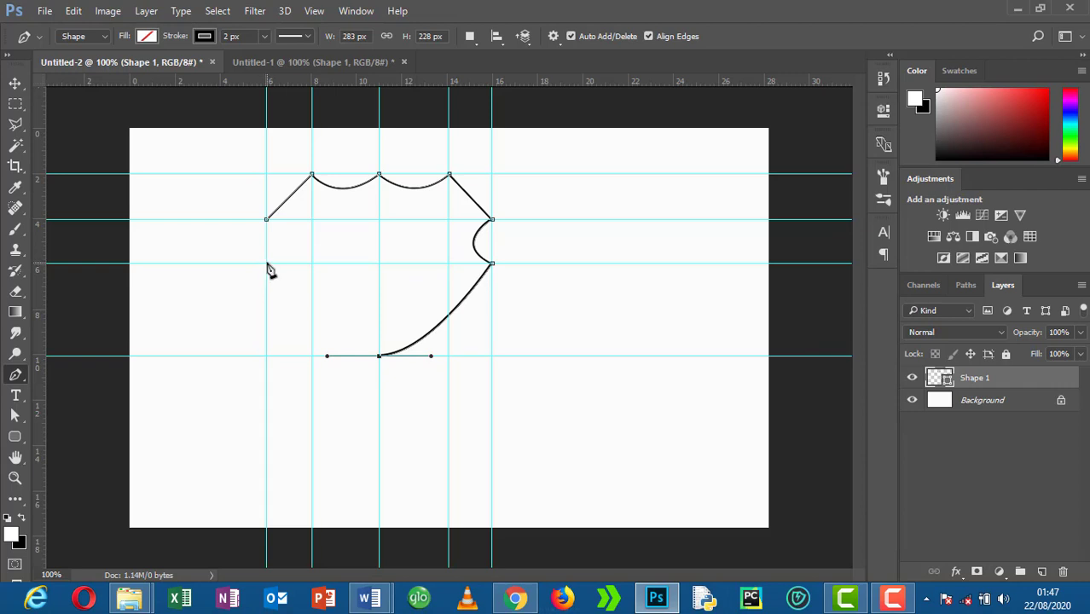
pyautogui.moveTo(267, 264); pyautogui.dragTo(209, 207)
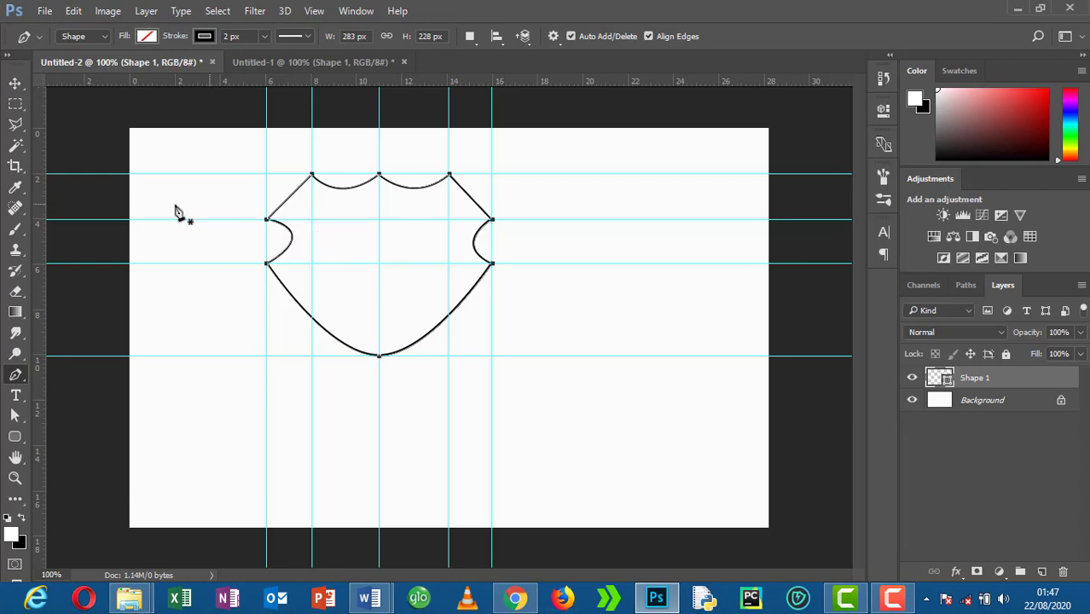
# Switch to the Move tool and hide the guides and path extras around the finished shield.
pyautogui.click(15, 84)
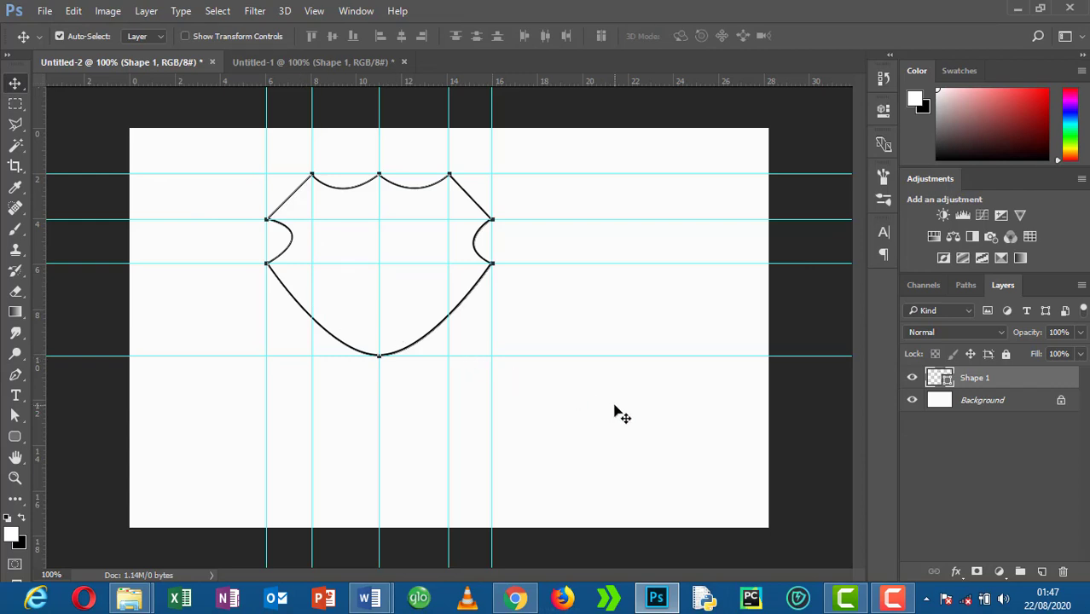
pyautogui.press('ctrl')
pyautogui.hotkey('ctrl', 'h')
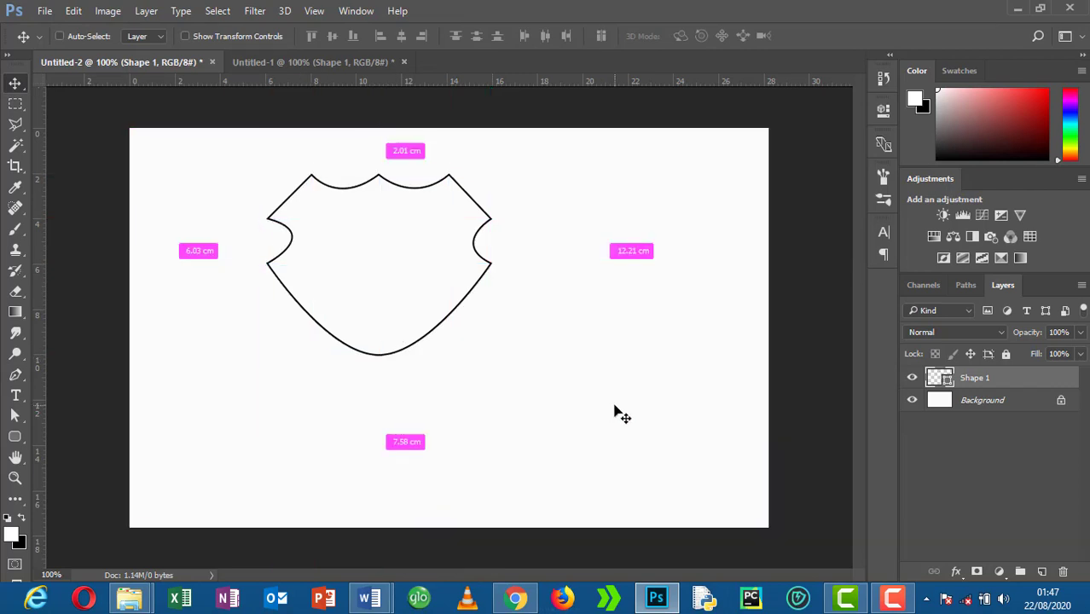